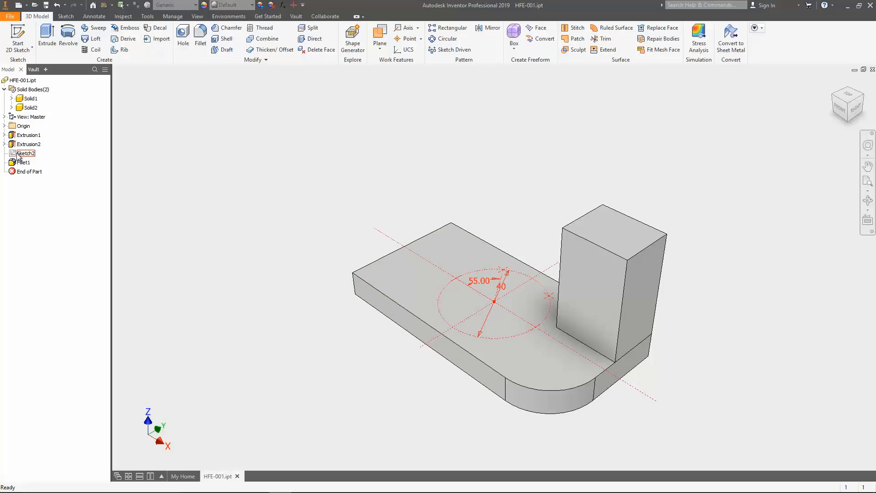
- Make Sketch2 visible and start a Hole feature on its four points, toggling the hole preview off and back on
{"action": "right_click", "coordinate": [18, 154]}
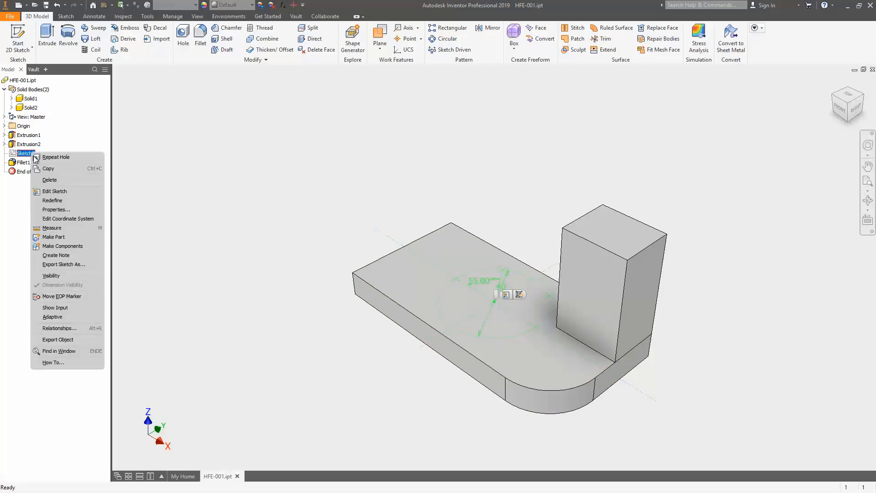
{"action": "left_click", "coordinate": [56, 276]}
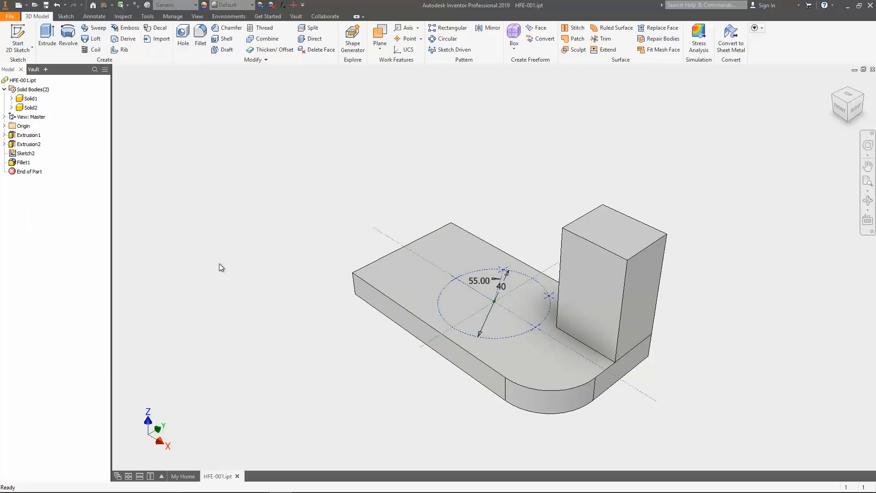
{"action": "left_click", "coordinate": [183, 39]}
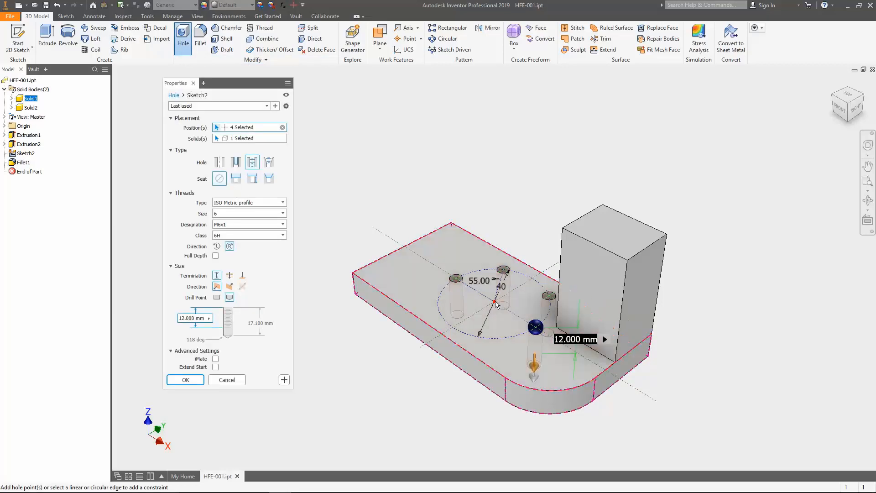
{"action": "scroll", "coordinate": [496, 305], "scroll_direction": "up", "scroll_amount": 5}
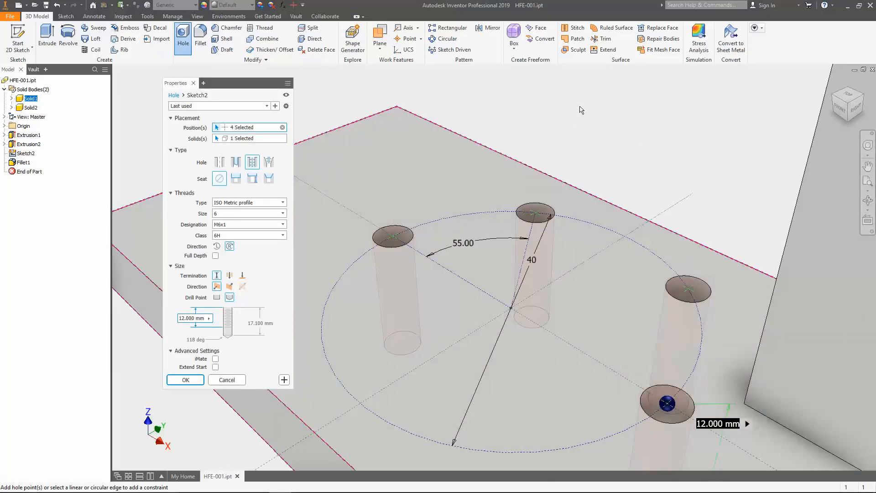
{"action": "left_click", "coordinate": [285, 94]}
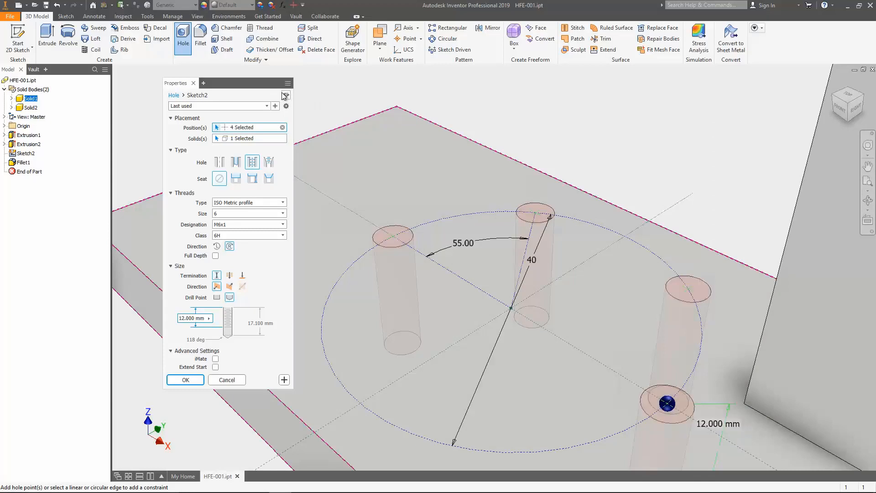
{"action": "left_click", "coordinate": [286, 95]}
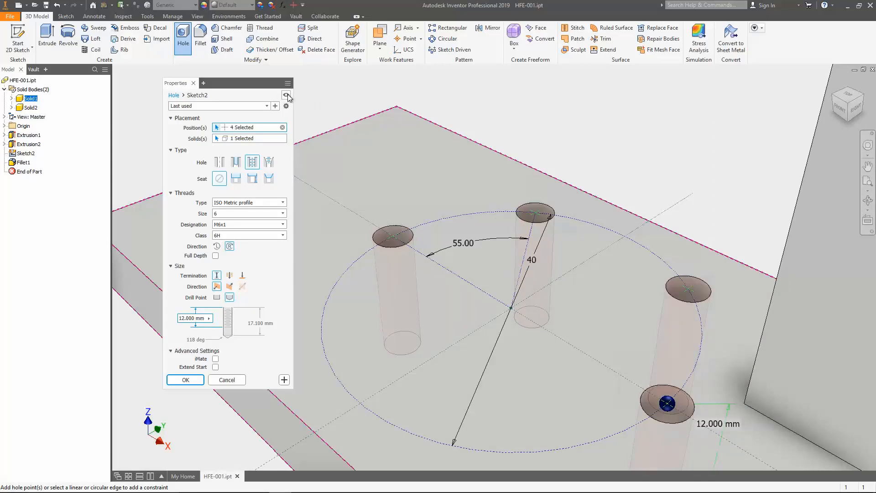
- Set the angle dimension in the hole's Sketch2 to 45 degrees and return to the hole settings
{"action": "left_click", "coordinate": [199, 97]}
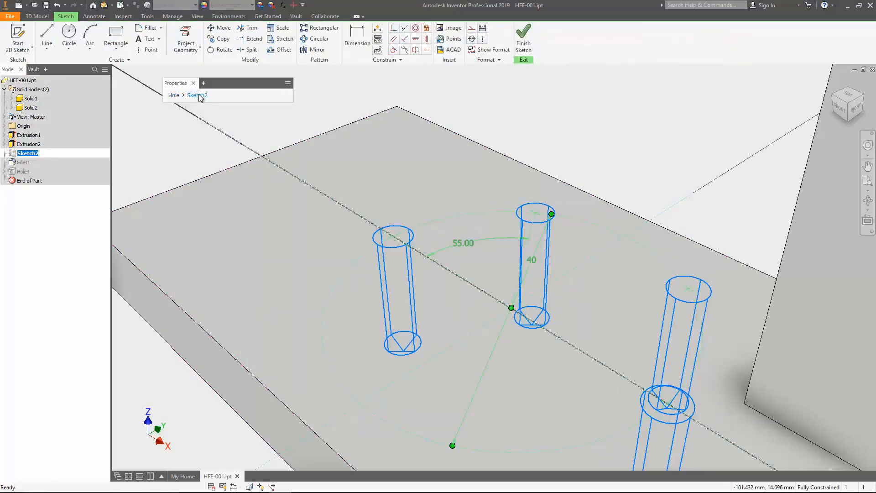
{"action": "double_click", "coordinate": [462, 246]}
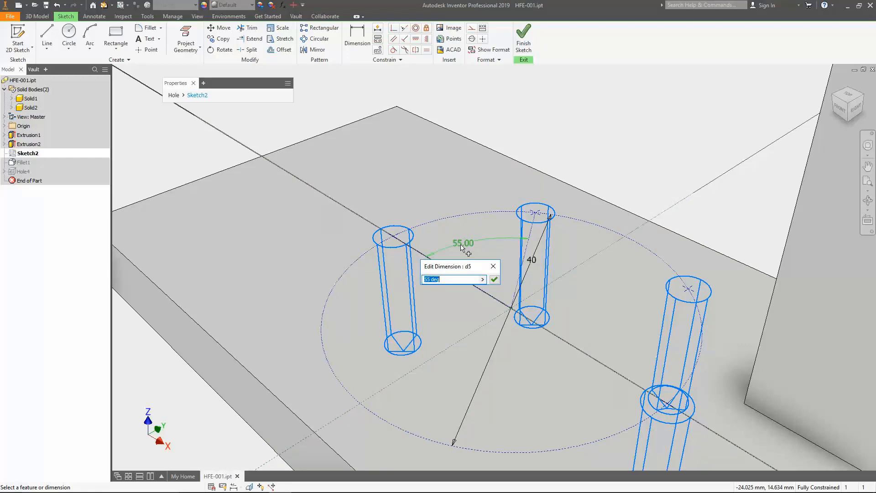
{"action": "type", "text": "45"}
{"action": "key", "text": "Return"}
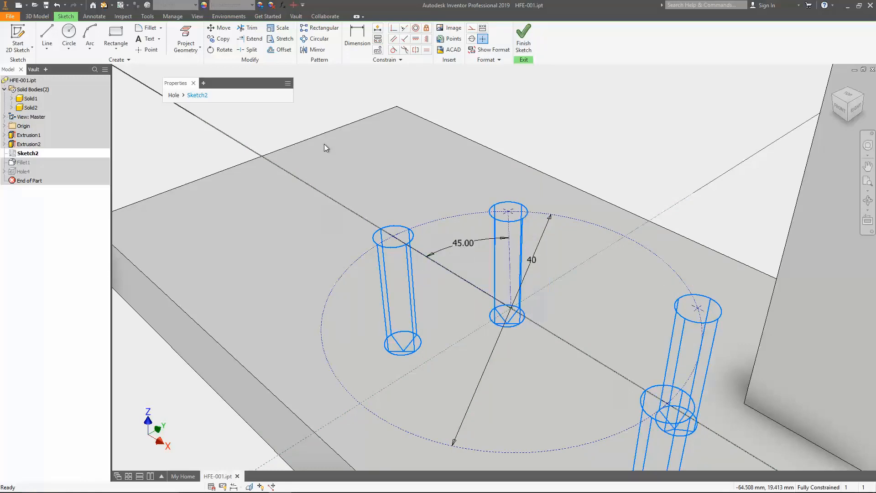
{"action": "left_click", "coordinate": [175, 96]}
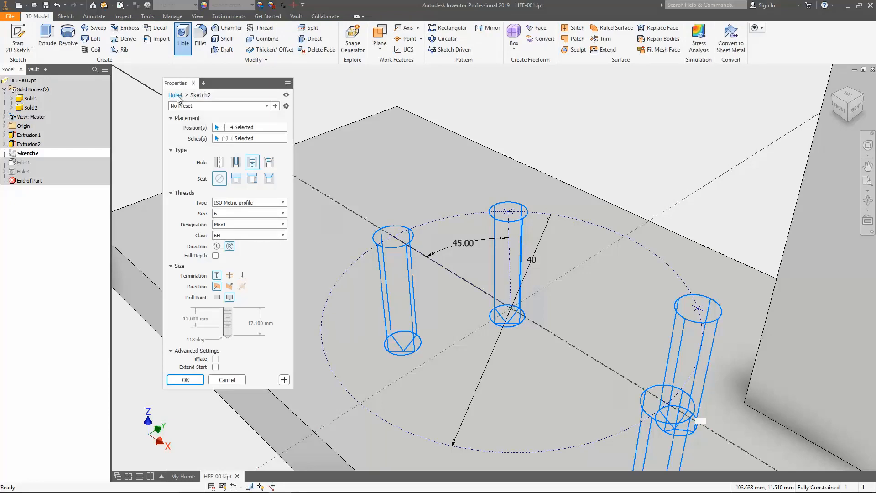
{"action": "left_click", "coordinate": [176, 95]}
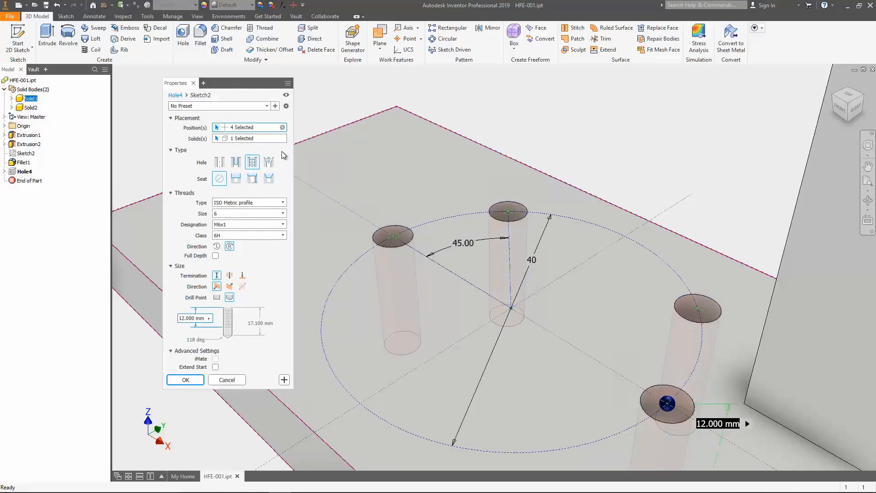
- Clear the hole positions, select only the point at the end of the 45° line, and make it a simple hole
{"action": "left_click", "coordinate": [283, 128]}
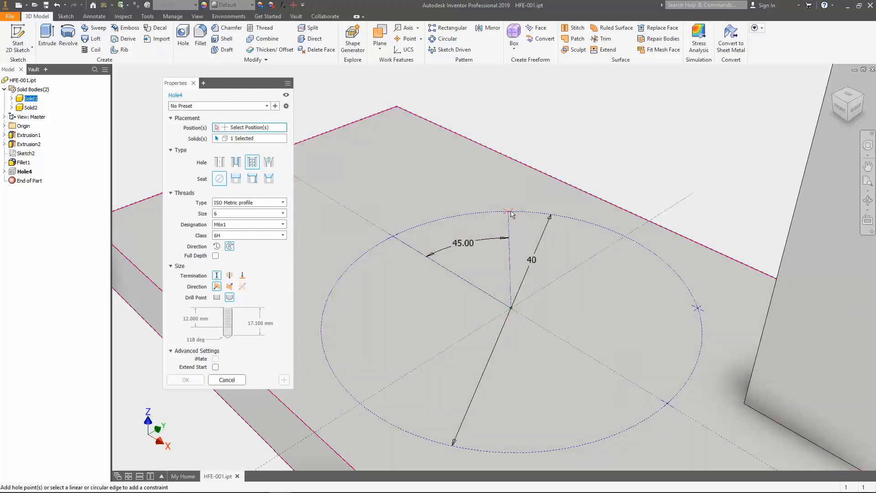
{"action": "left_click", "coordinate": [509, 211]}
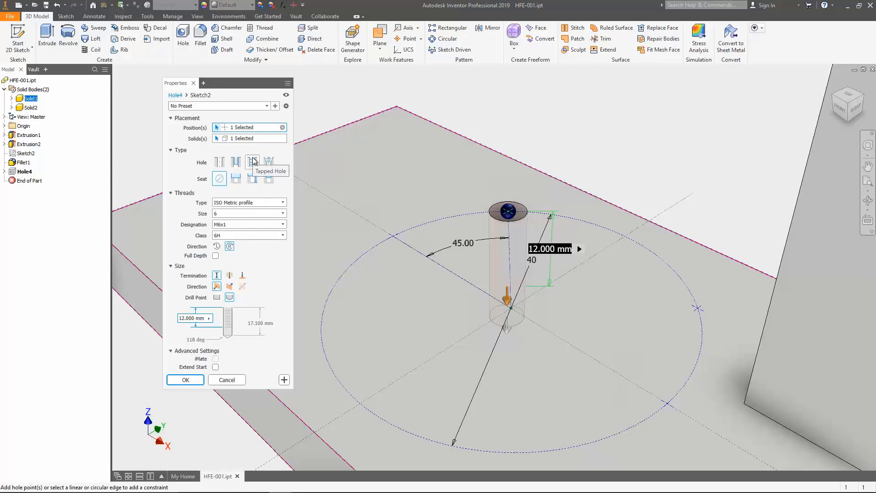
{"action": "left_click", "coordinate": [254, 160]}
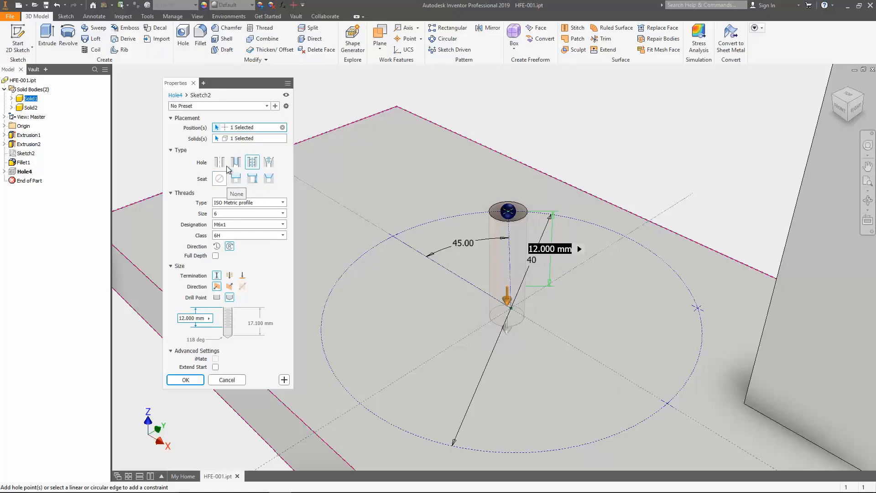
{"action": "left_click", "coordinate": [225, 163]}
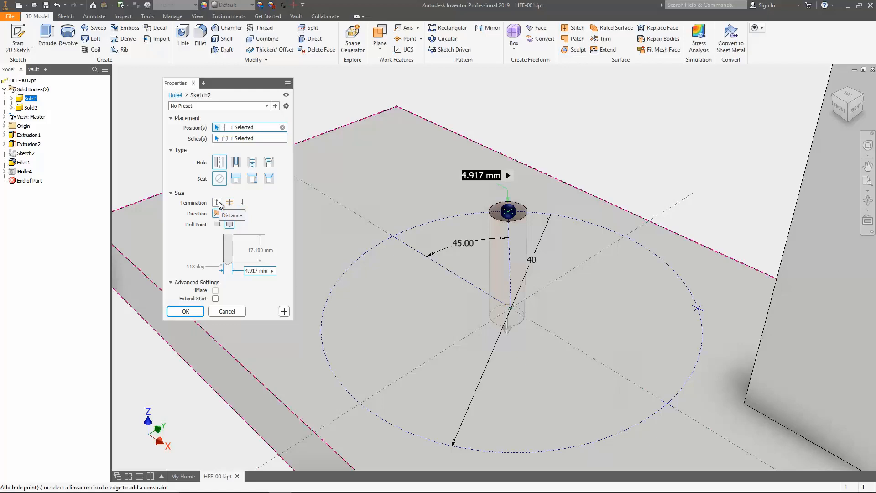
- Set the hole's diameter to 5 mm and depth to 20 mm, switch the termination to Through All, and create the hole
{"action": "triple_click", "coordinate": [249, 270]}
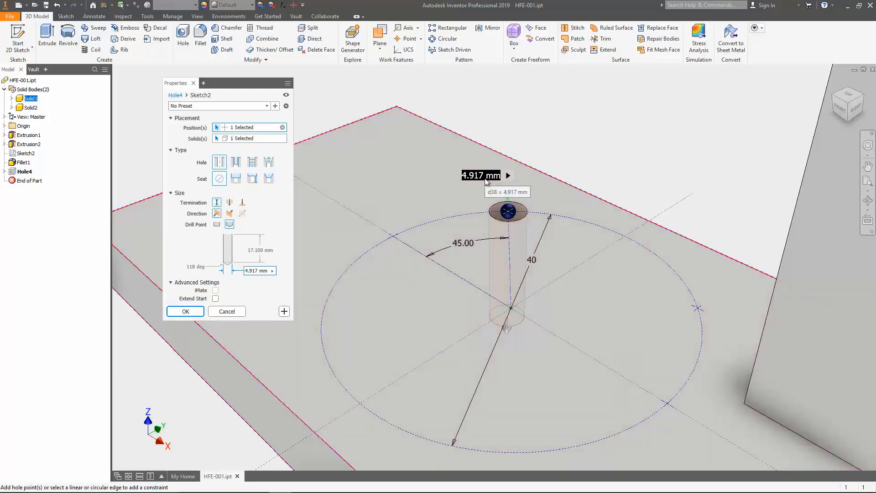
{"action": "type", "text": "5"}
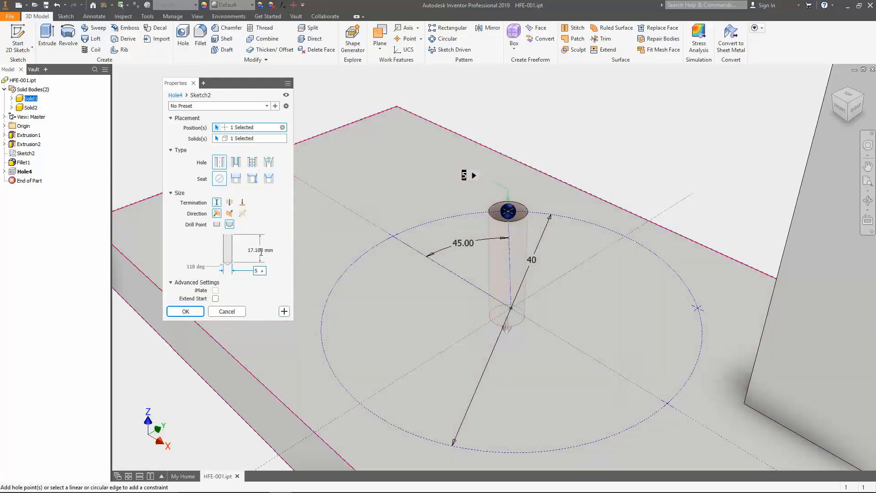
{"action": "left_click", "coordinate": [261, 250]}
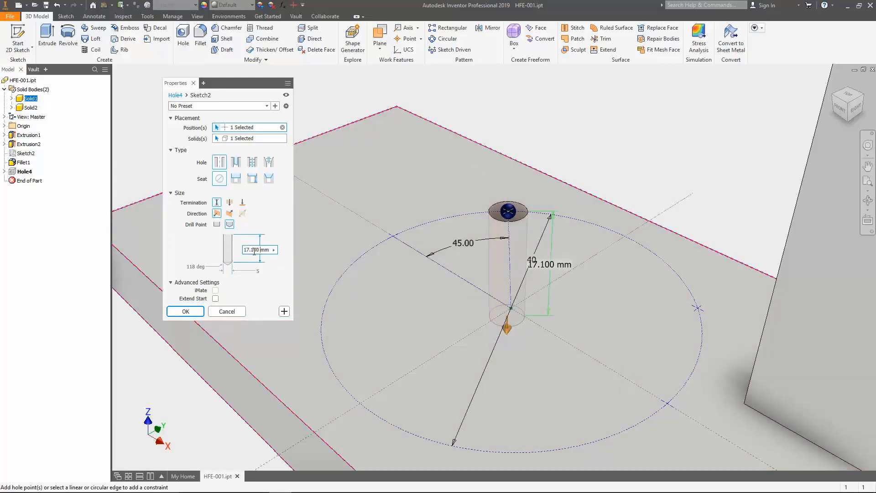
{"action": "left_click_drag", "start_coordinate": [258, 250], "coordinate": [233, 251]}
{"action": "type", "text": "20"}
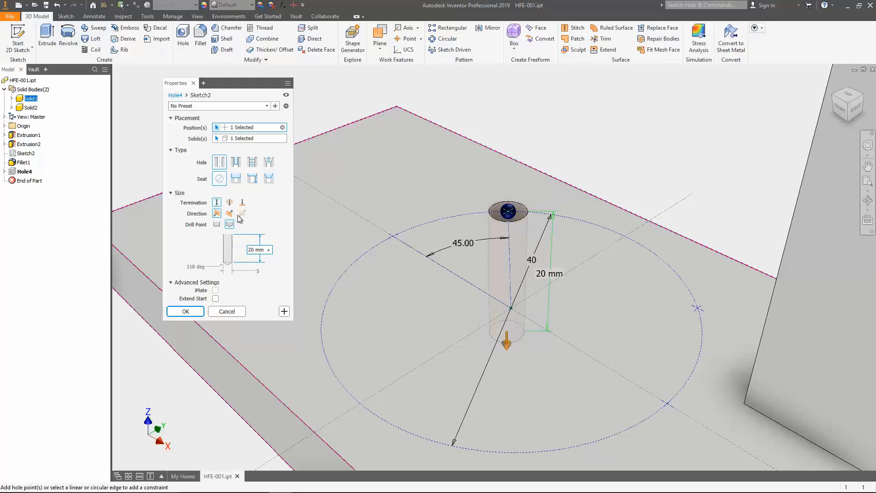
{"action": "left_click", "coordinate": [229, 203]}
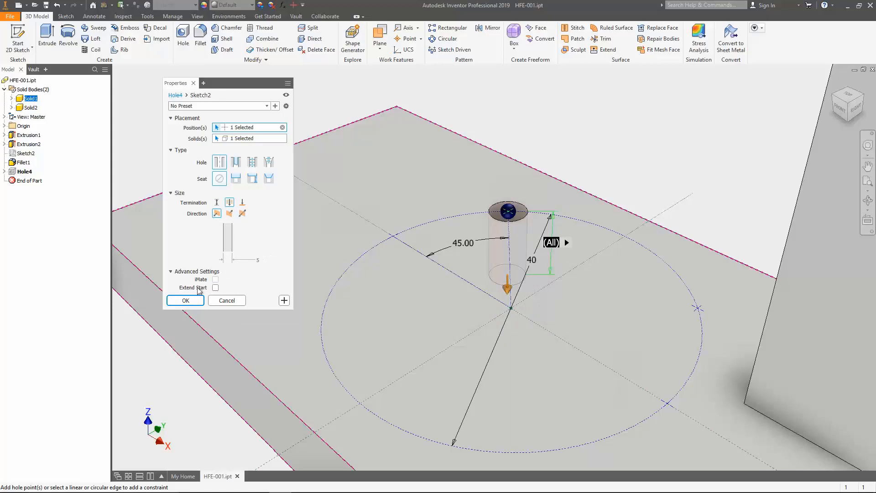
{"action": "left_click", "coordinate": [187, 301]}
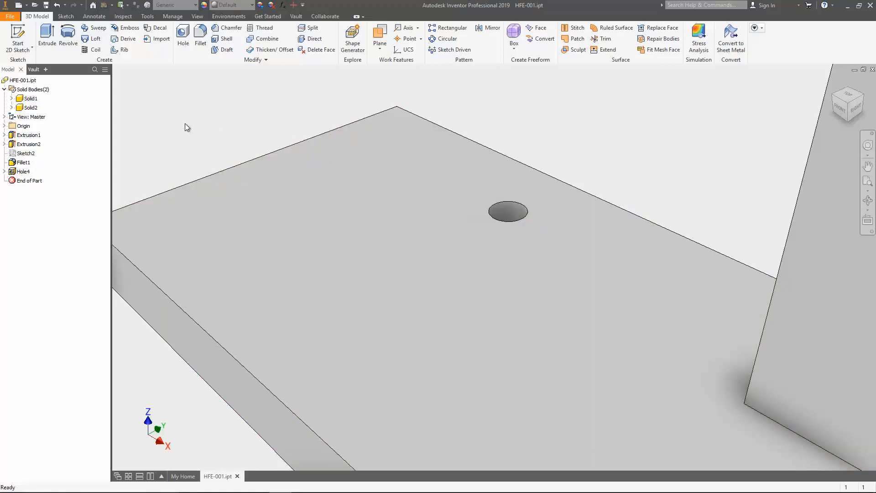
- Edit the hole feature on the plate to add the other three points of the 40 mm circle as positions
{"action": "right_click", "coordinate": [24, 170]}
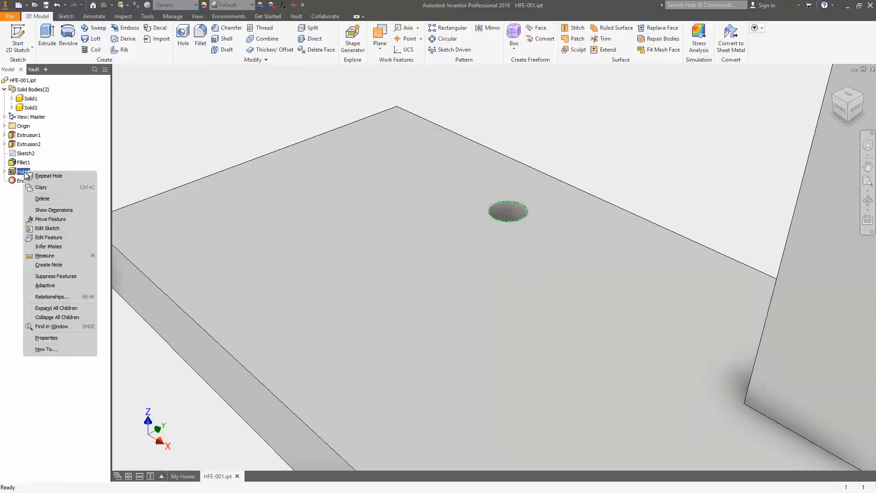
{"action": "left_click", "coordinate": [57, 238]}
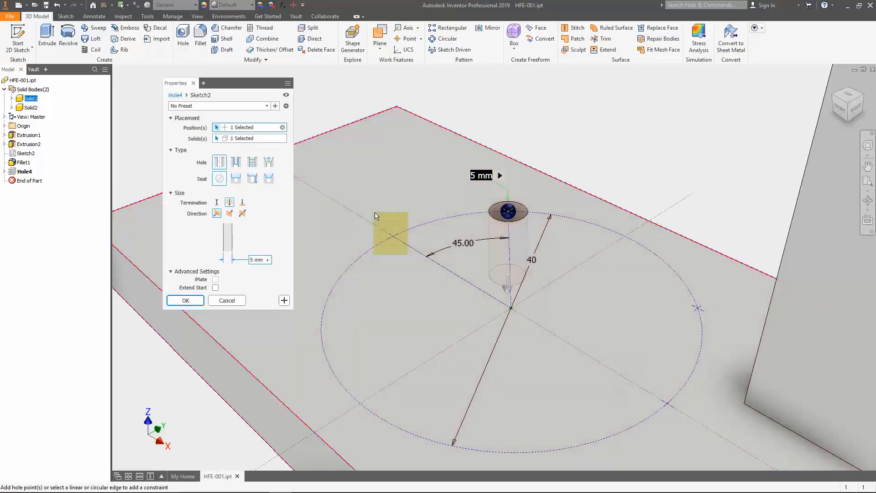
{"action": "left_click", "coordinate": [393, 237]}
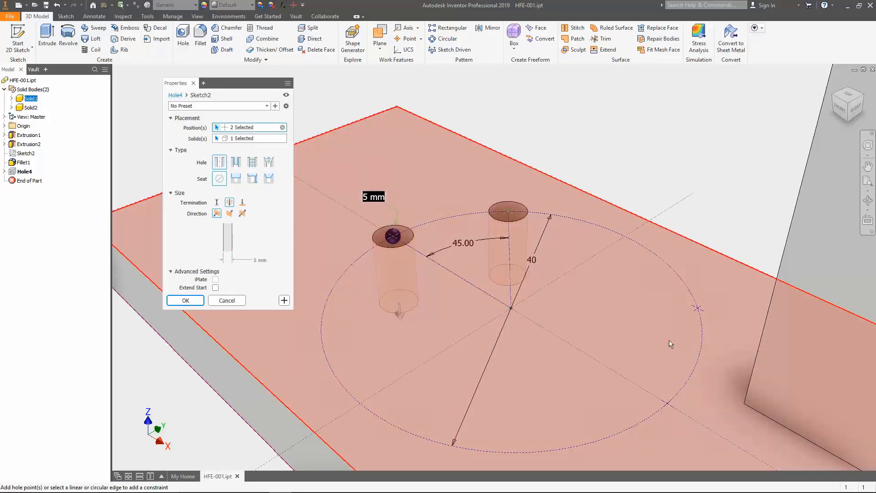
{"action": "left_click_drag", "start_coordinate": [708, 435], "coordinate": [662, 274]}
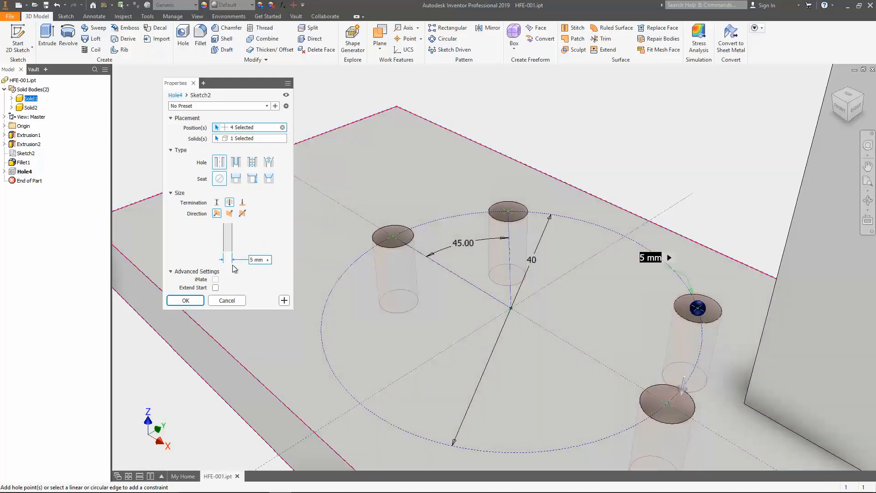
{"action": "left_click", "coordinate": [185, 300]}
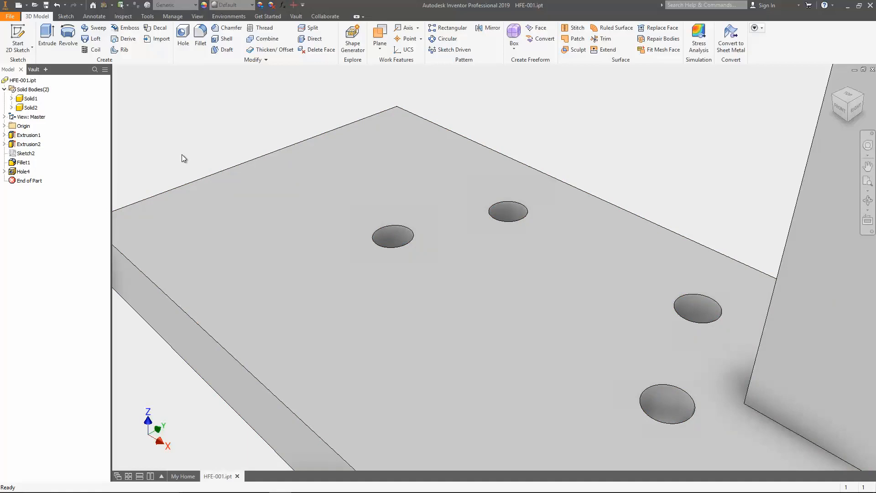
- Start a 5 mm Through All hole placed near the middle of the upright block's top face
{"action": "scroll", "coordinate": [181, 154], "scroll_direction": "up", "scroll_amount": 5}
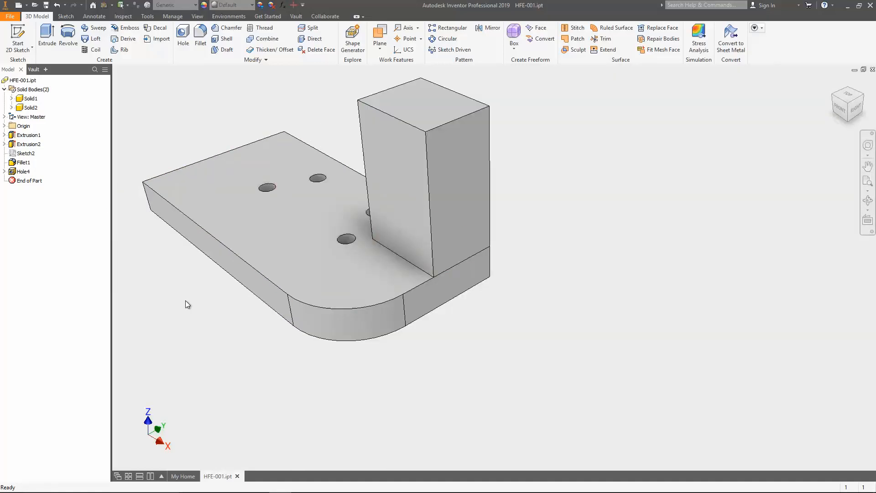
{"action": "middle_click_drag", "start_coordinate": [607, 287], "coordinate": [628, 415]}
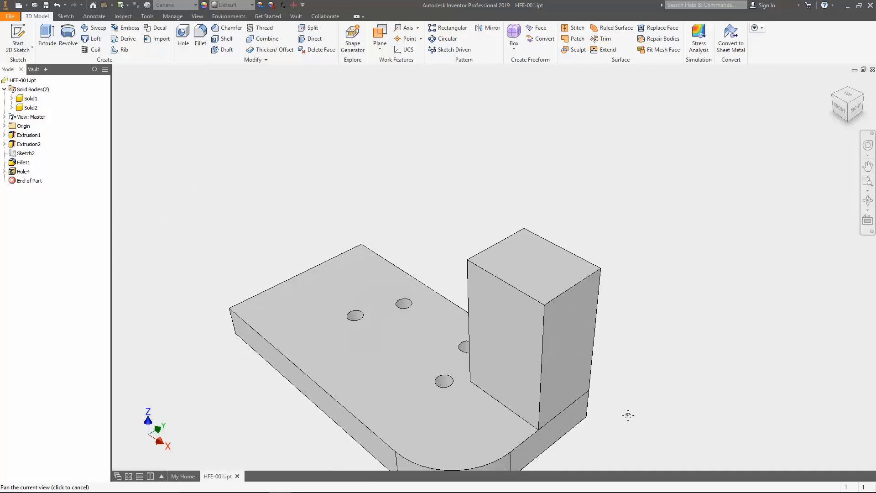
{"action": "left_click", "coordinate": [183, 39]}
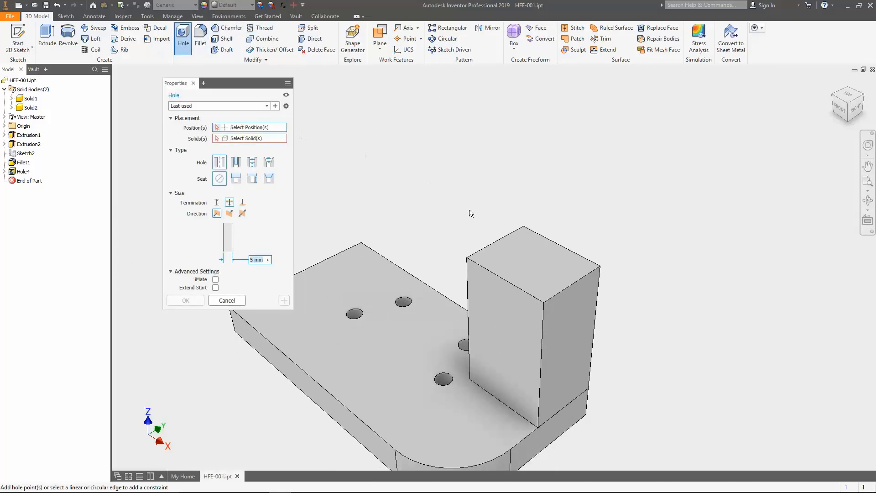
{"action": "left_click", "coordinate": [529, 263]}
{"action": "left_click", "coordinate": [528, 263]}
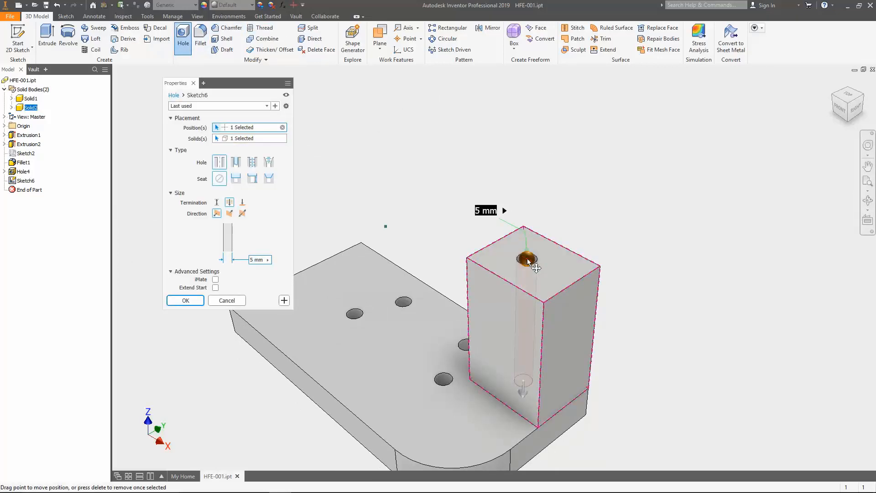
- In the new hole's sketch, draw a diagonal line between opposite corners of the block's top face and format it as construction
{"action": "left_click", "coordinate": [206, 96]}
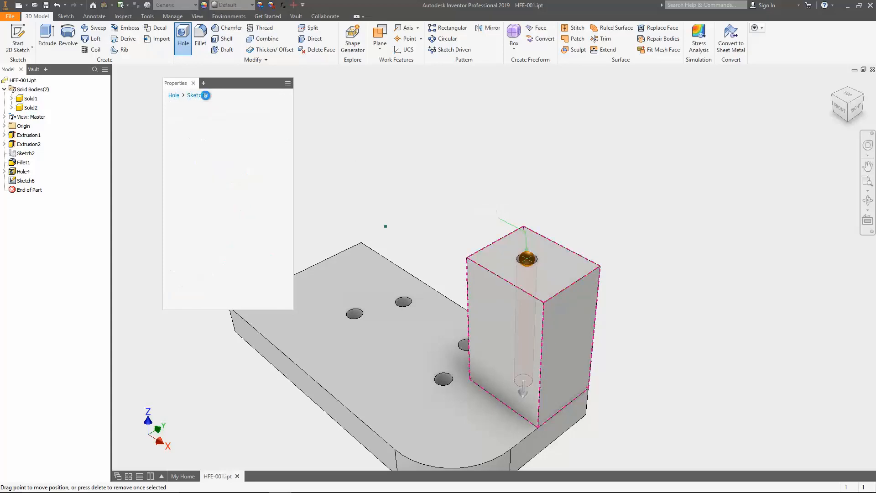
{"action": "left_click", "coordinate": [47, 36]}
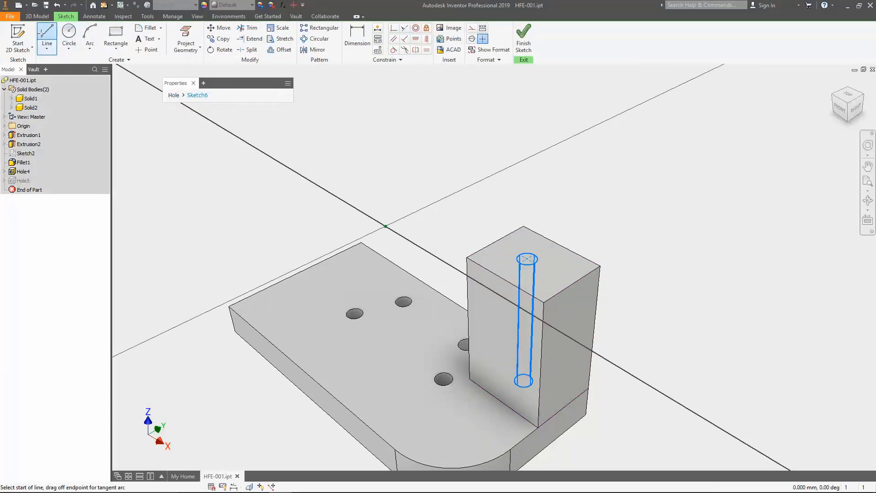
{"action": "left_click", "coordinate": [467, 257]}
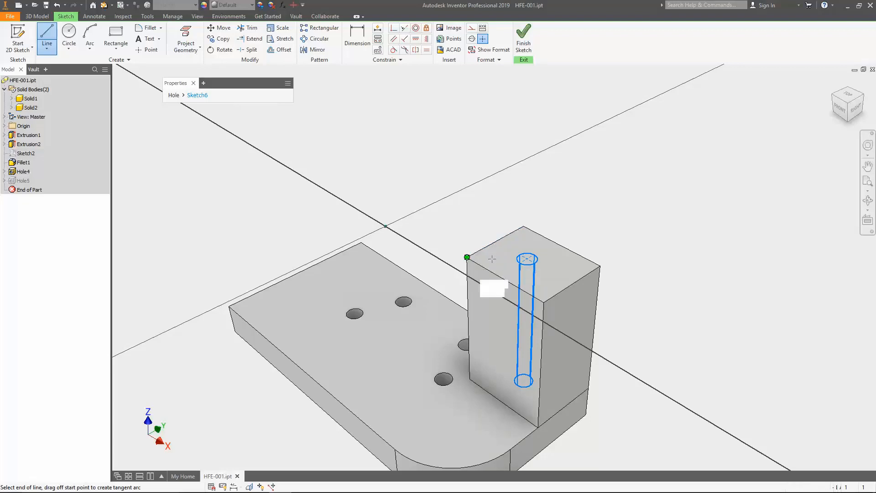
{"action": "left_click", "coordinate": [601, 266]}
{"action": "right_click", "coordinate": [610, 237]}
{"action": "left_click", "coordinate": [611, 251]}
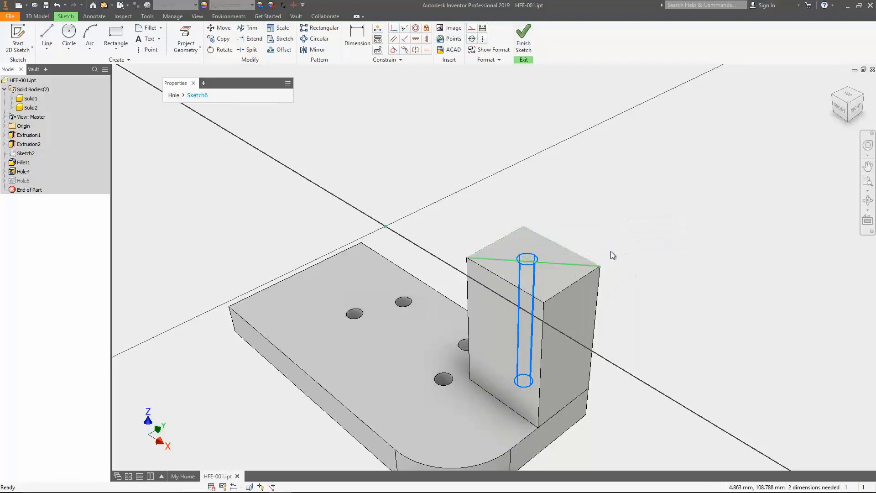
{"action": "left_click", "coordinate": [579, 266]}
{"action": "left_click", "coordinate": [471, 28]}
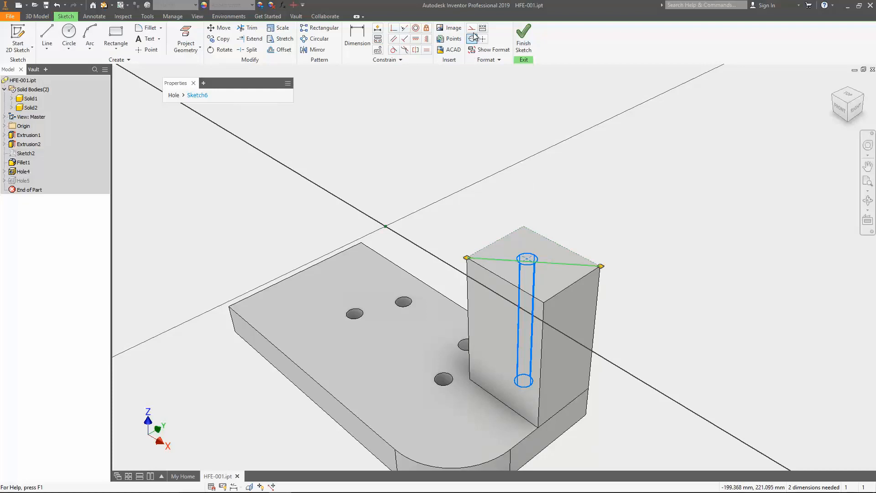
- Constrain the hole's center point coincident with the midpoint of the construction diagonal and return to the hole settings
{"action": "left_click", "coordinate": [393, 28]}
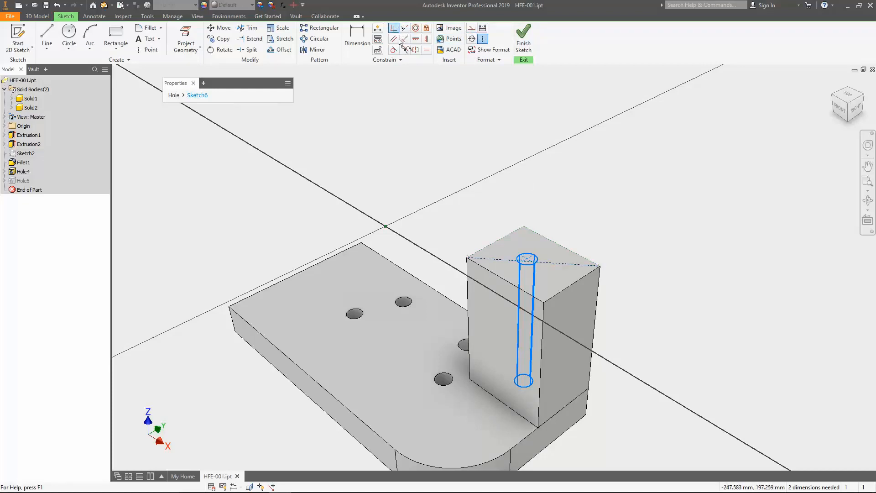
{"action": "left_click", "coordinate": [528, 261]}
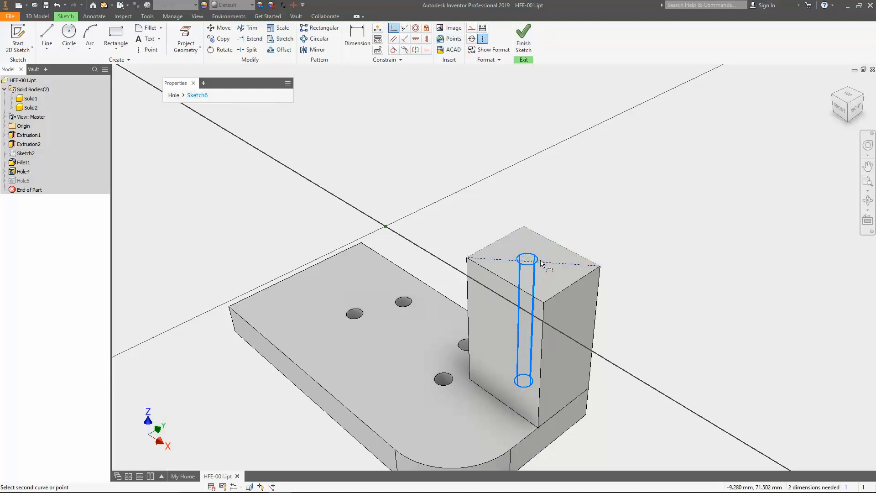
{"action": "left_click", "coordinate": [534, 261]}
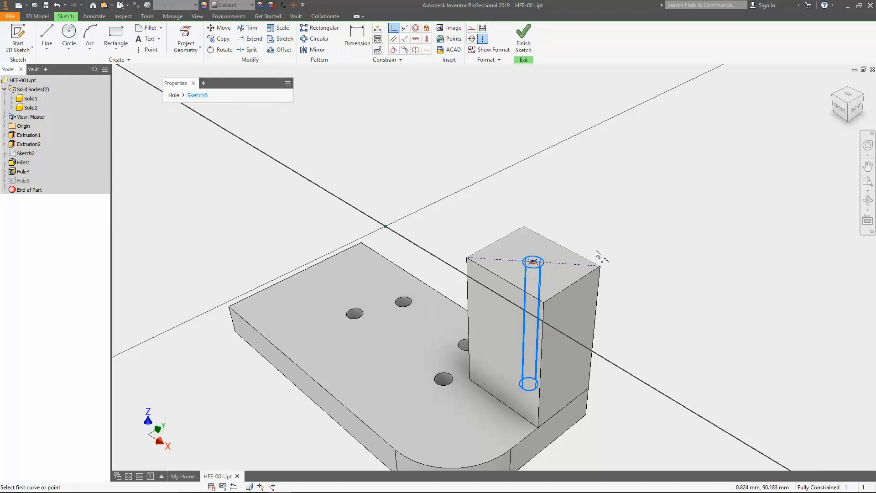
{"action": "left_click", "coordinate": [176, 95]}
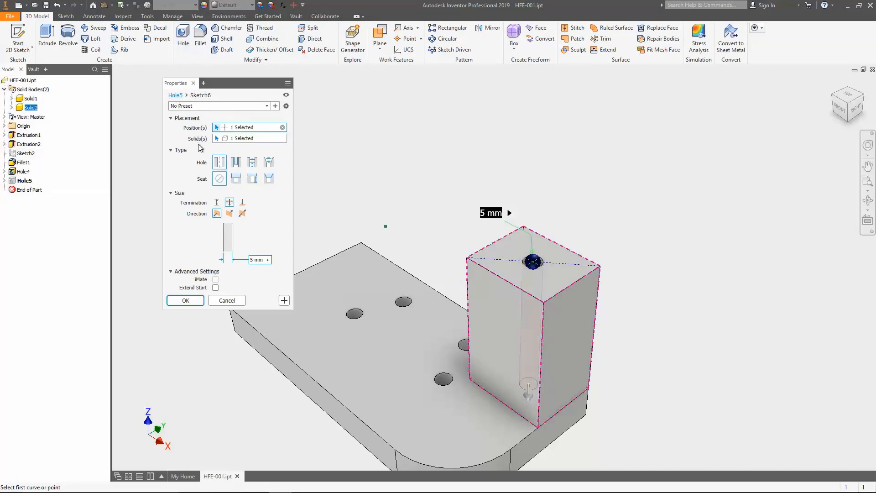
- Change the hole on the block to a tapped hole with ISO Metric profile threads in size 6
{"action": "left_click", "coordinate": [254, 166]}
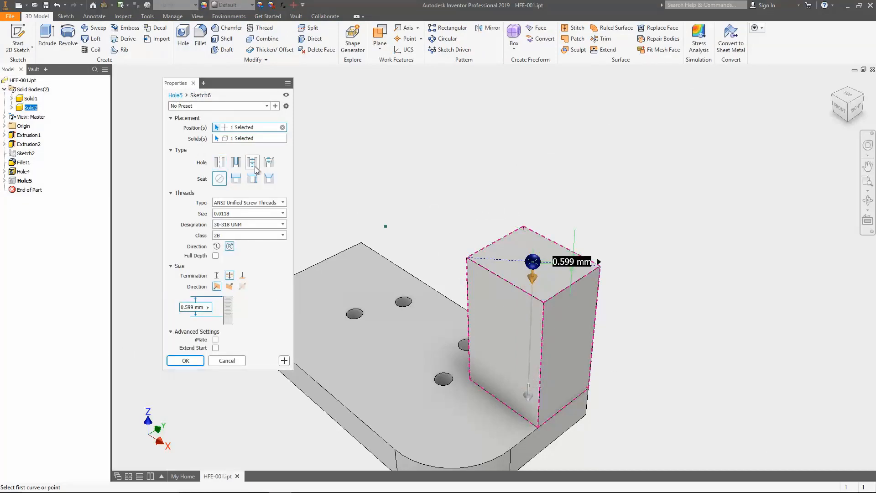
{"action": "left_click", "coordinate": [247, 202]}
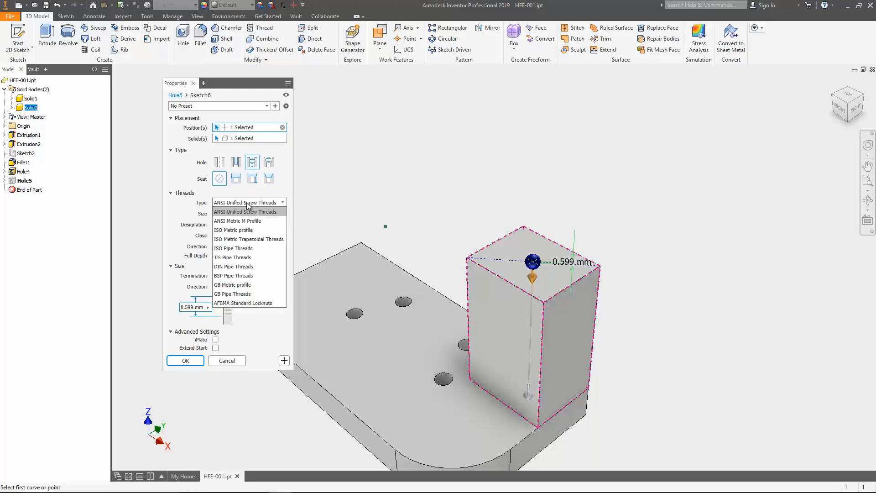
{"action": "left_click", "coordinate": [244, 230]}
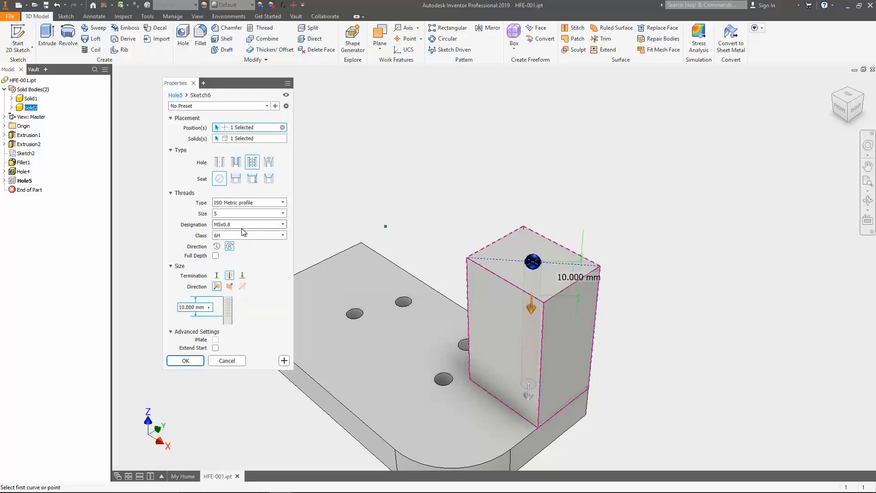
{"action": "left_click", "coordinate": [237, 214]}
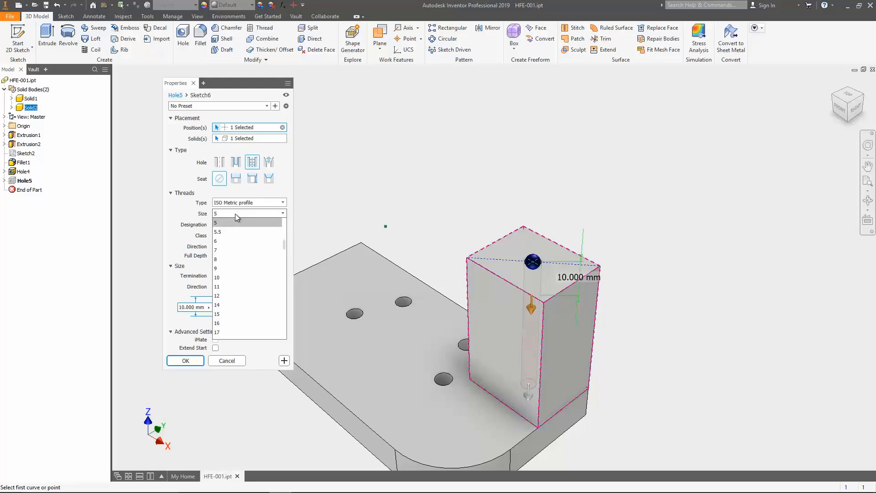
{"action": "left_click", "coordinate": [235, 214]}
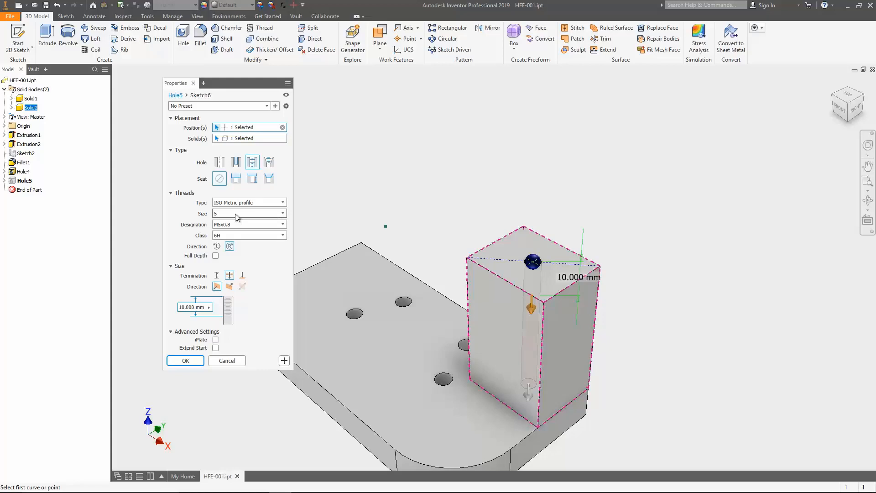
{"action": "scroll", "coordinate": [234, 214], "scroll_direction": "down", "scroll_amount": 4}
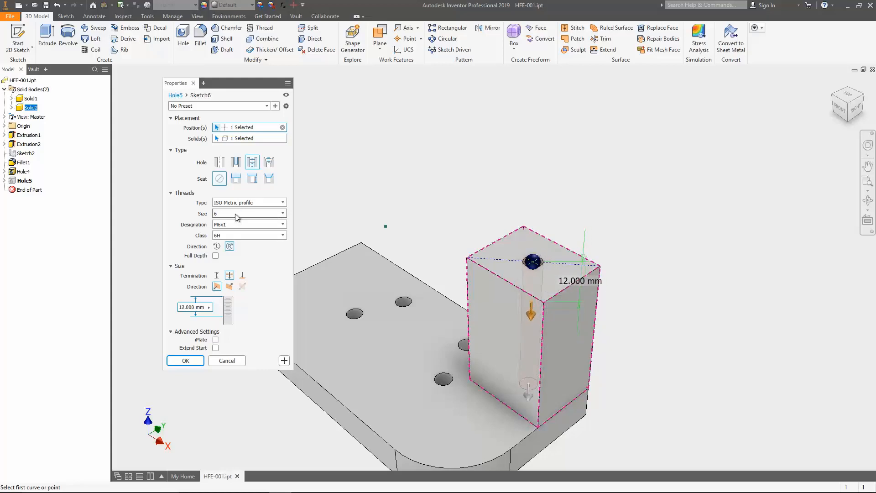
{"action": "scroll", "coordinate": [234, 214], "scroll_direction": "up", "scroll_amount": 3}
- Keep the tapped hole's termination at Through All and make the thread full depth
{"action": "left_click", "coordinate": [218, 276]}
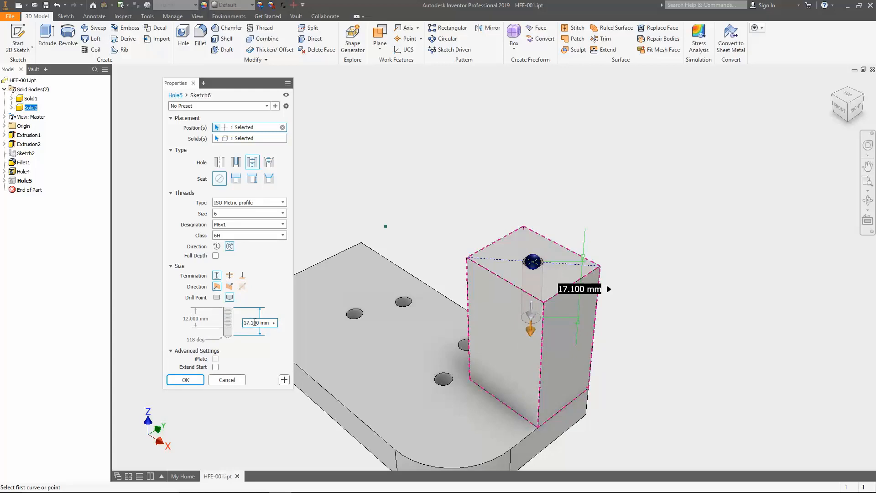
{"action": "left_click", "coordinate": [230, 276]}
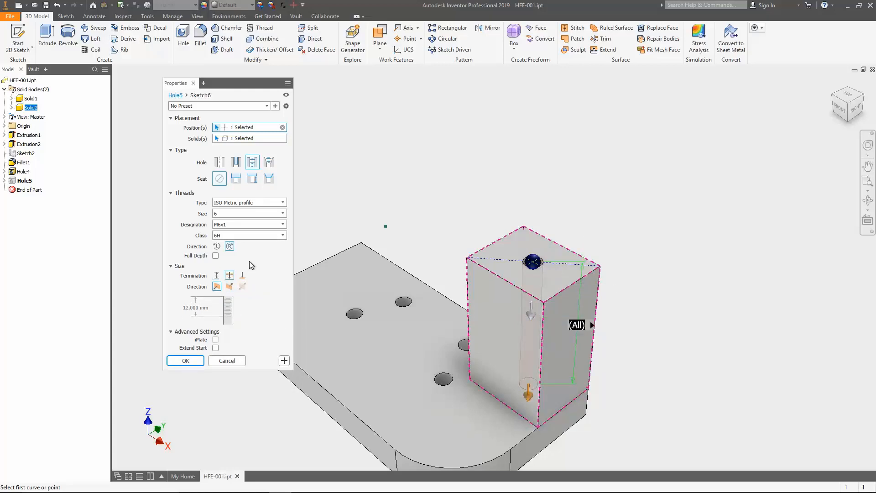
{"action": "left_click", "coordinate": [215, 255]}
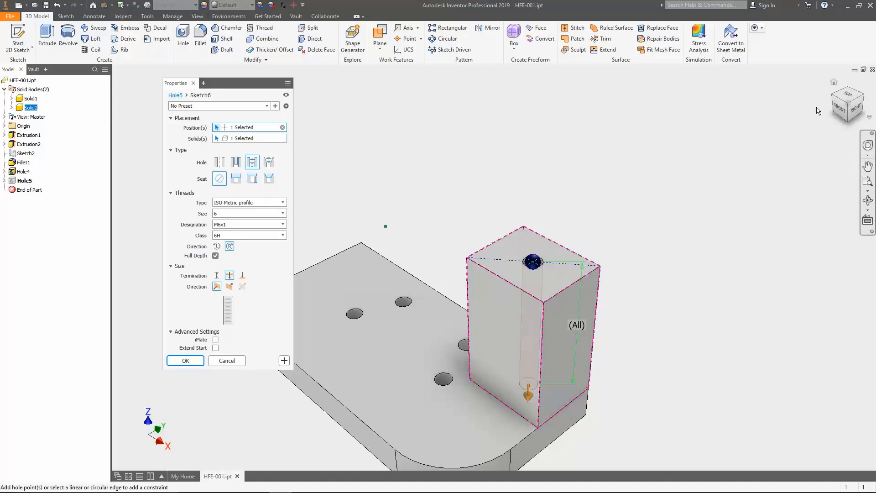
- Add the base plate's solid to the bodies cut by the tapped hole, checking its reach from the front
{"action": "left_click", "coordinate": [842, 110]}
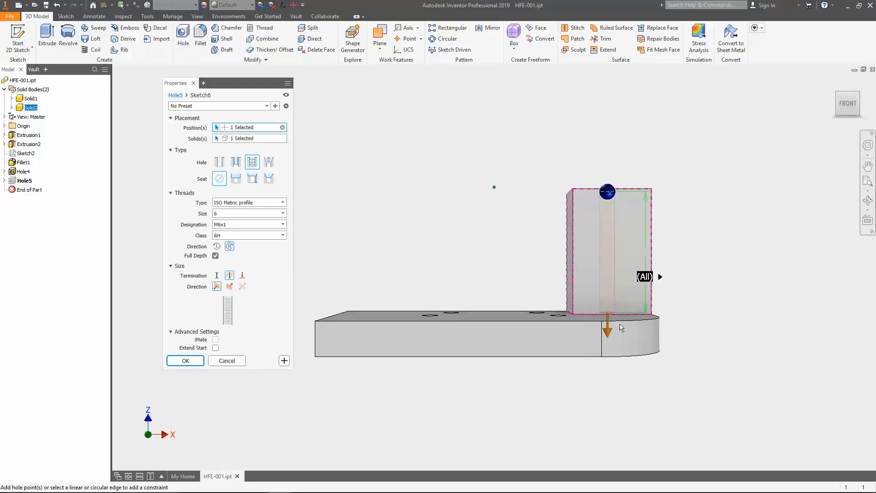
{"action": "scroll", "coordinate": [620, 322], "scroll_direction": "up", "scroll_amount": 6}
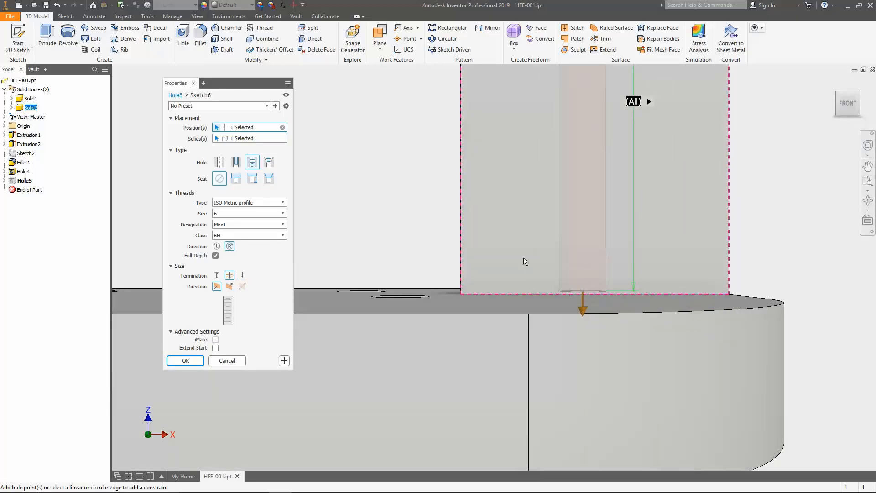
{"action": "left_click", "coordinate": [250, 139]}
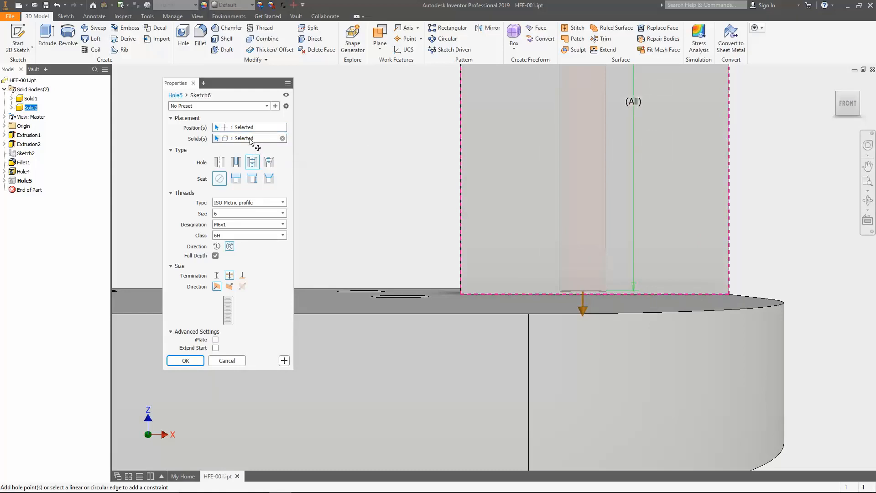
{"action": "left_click", "coordinate": [445, 343]}
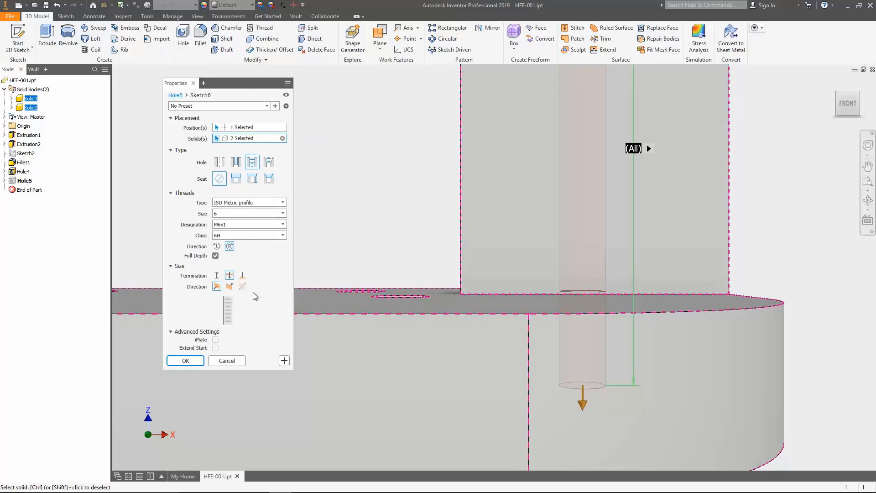
- Save the tapped hole's settings as a preset named My Hole and create the hole
{"action": "left_click", "coordinate": [275, 107]}
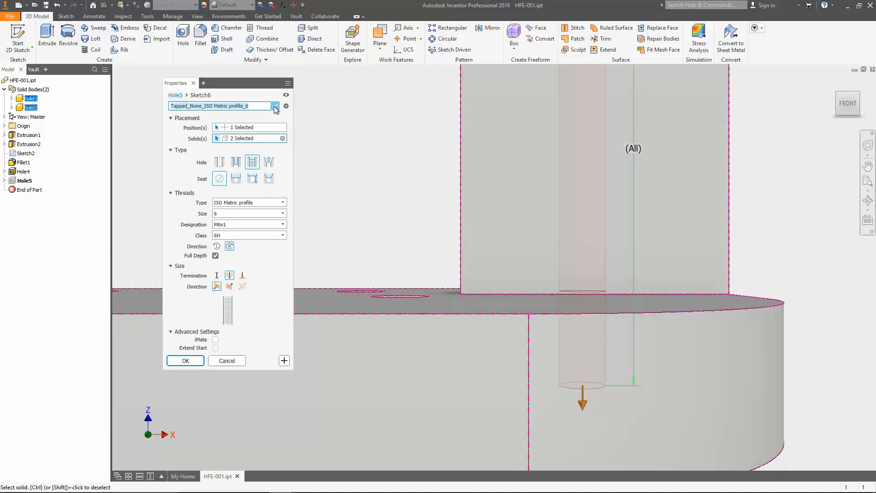
{"action": "type", "text": "My"}
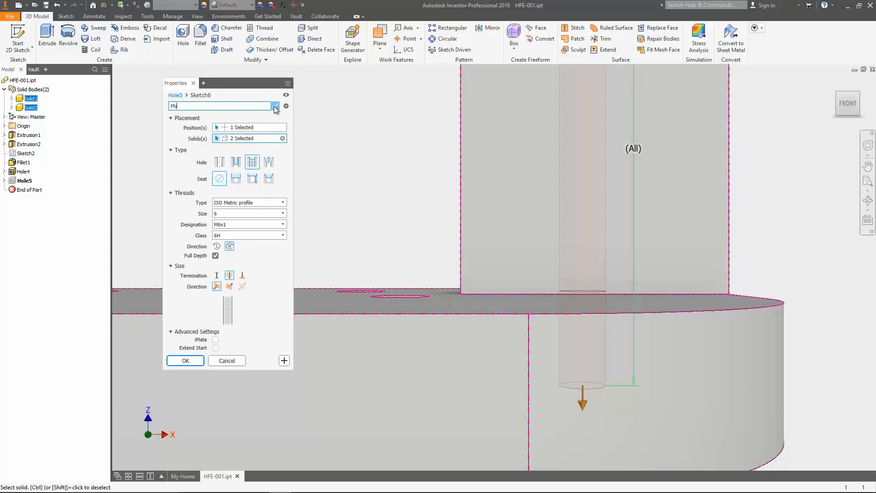
{"action": "type", "text": " Hole"}
{"action": "left_click", "coordinate": [276, 106]}
{"action": "left_click", "coordinate": [286, 106]}
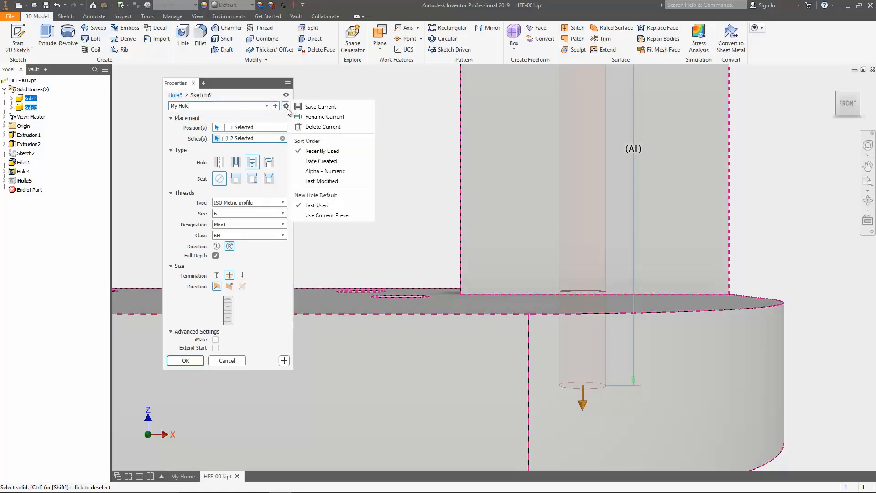
{"action": "left_click", "coordinate": [311, 108]}
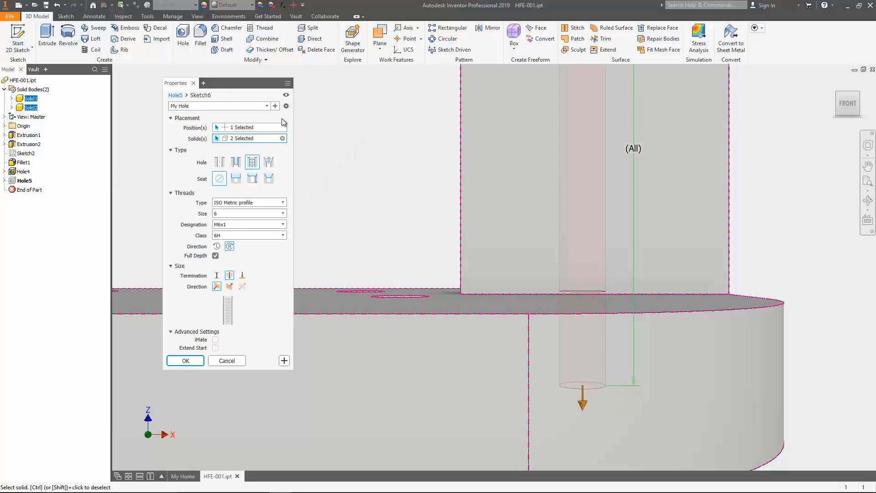
{"action": "left_click", "coordinate": [185, 361]}
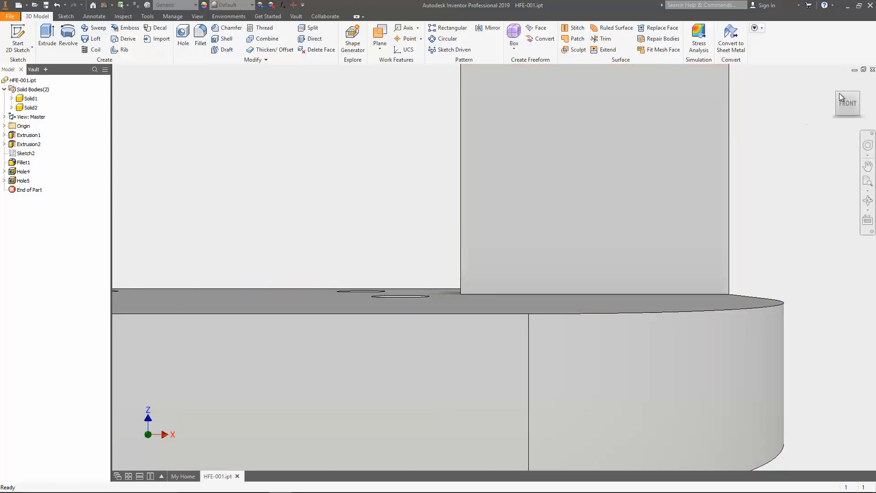
{"action": "left_click", "coordinate": [834, 82]}
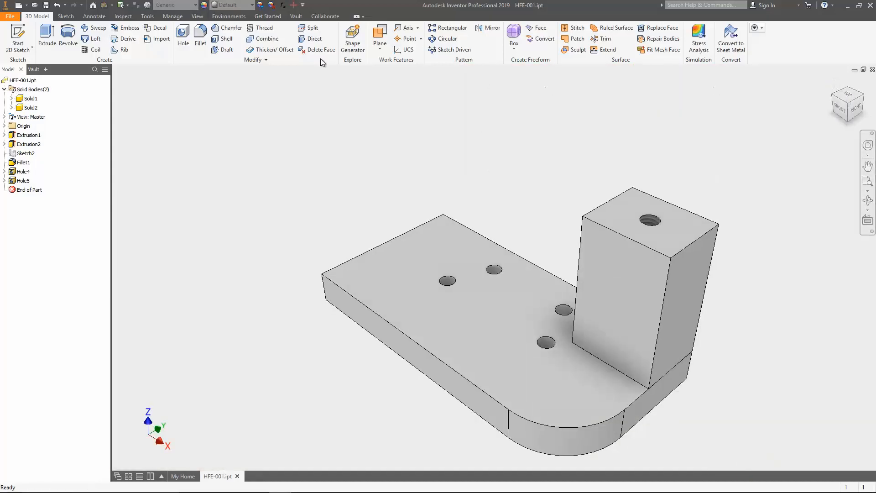
- Start a new hole with the My Hole preset, placed on the plate's top face near the end away from the block
{"action": "left_click", "coordinate": [185, 37]}
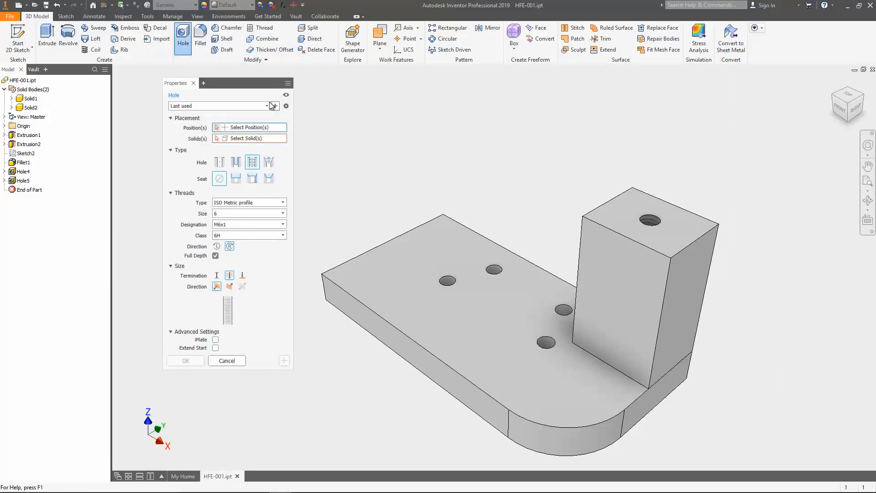
{"action": "left_click", "coordinate": [267, 106]}
{"action": "left_click", "coordinate": [322, 124]}
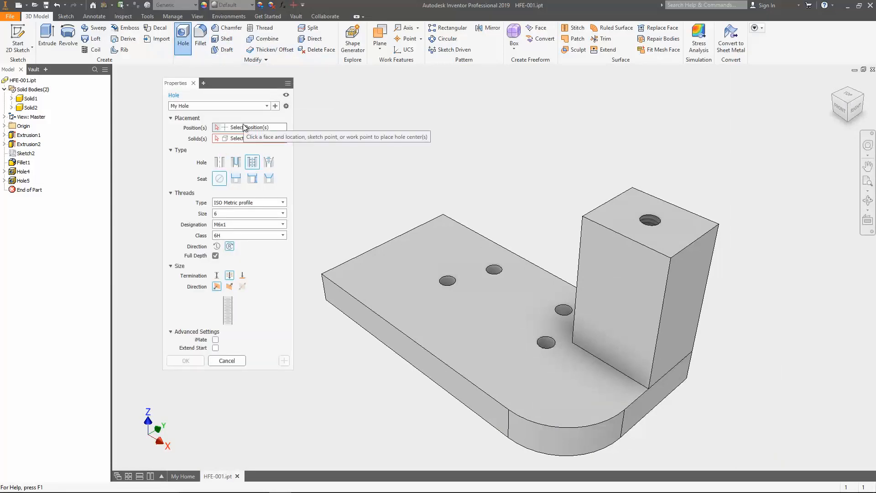
{"action": "left_click", "coordinate": [383, 260]}
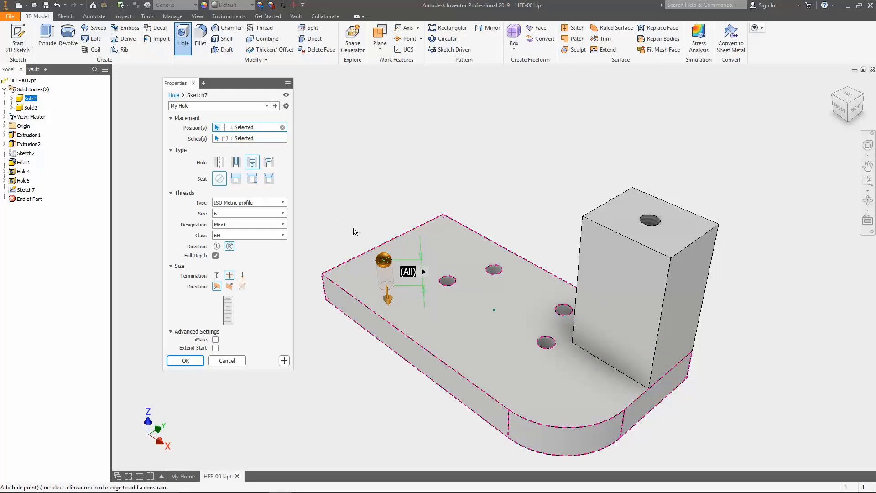
- Position the new hole 10 mm from the plate's short end edge and 20 mm from its adjacent long edge
{"action": "scroll", "coordinate": [357, 232], "scroll_direction": "up", "scroll_amount": 2}
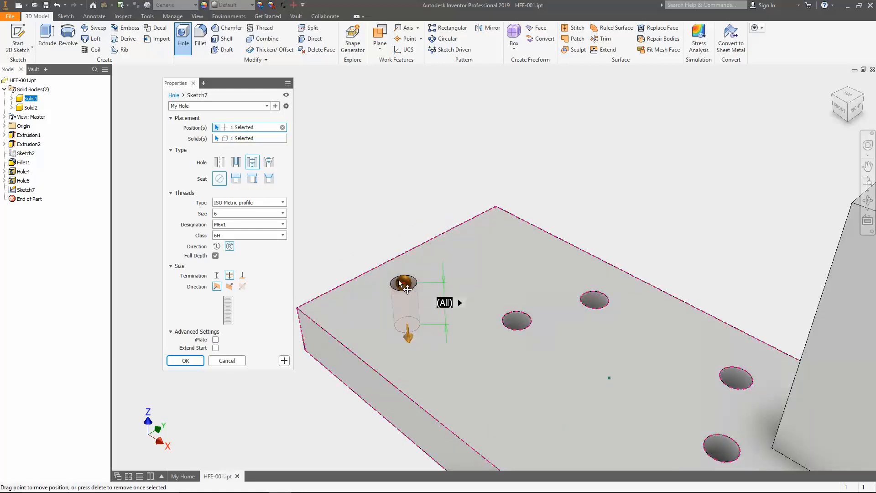
{"action": "left_click", "coordinate": [376, 268]}
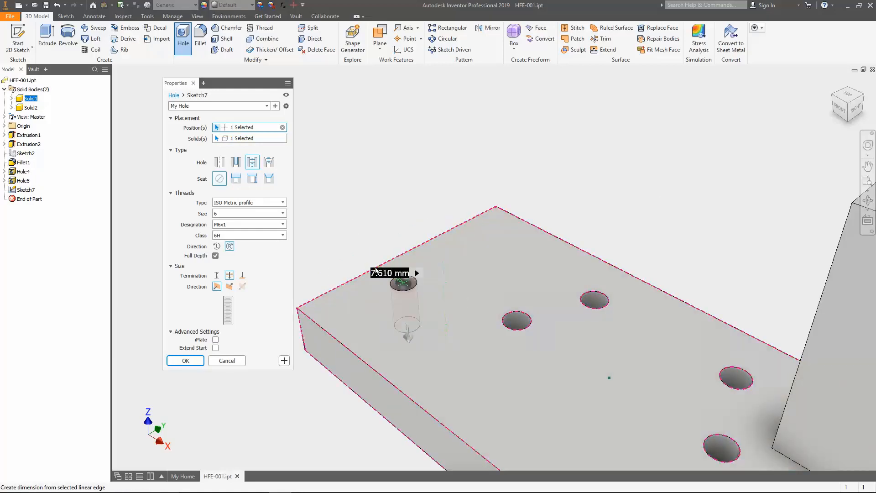
{"action": "type", "text": "10"}
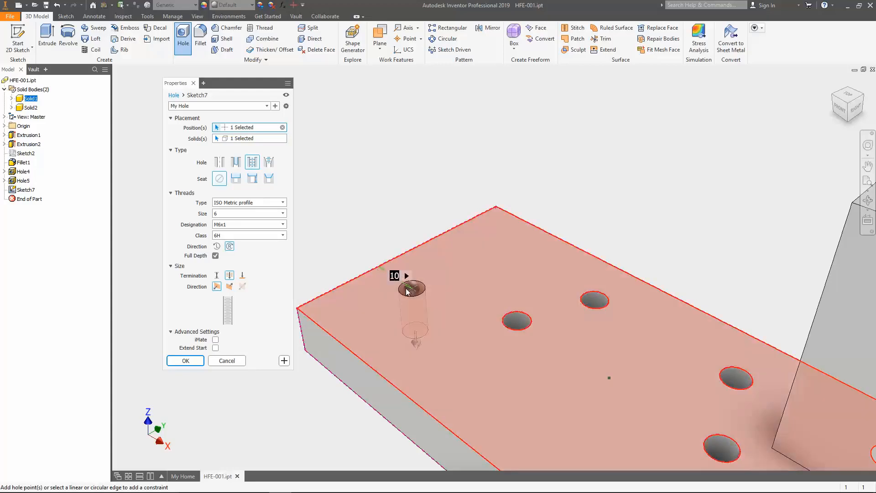
{"action": "key", "text": "Return"}
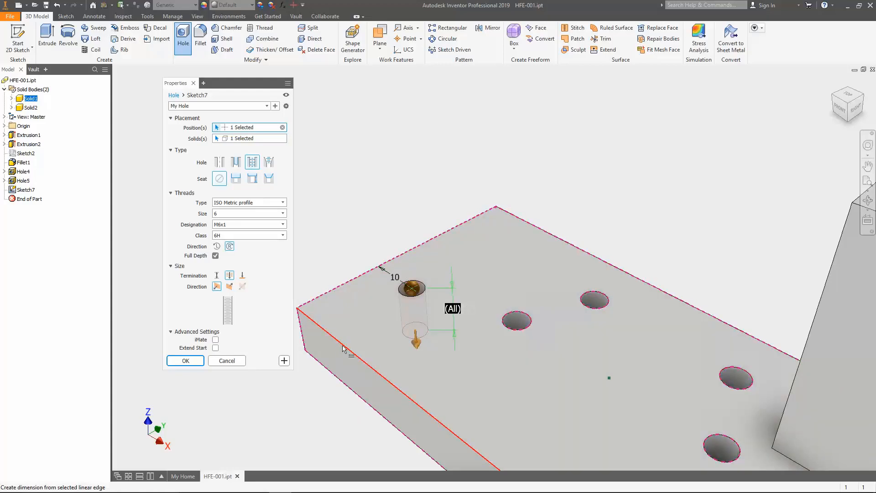
{"action": "left_click", "coordinate": [344, 346]}
{"action": "type", "text": "20"}
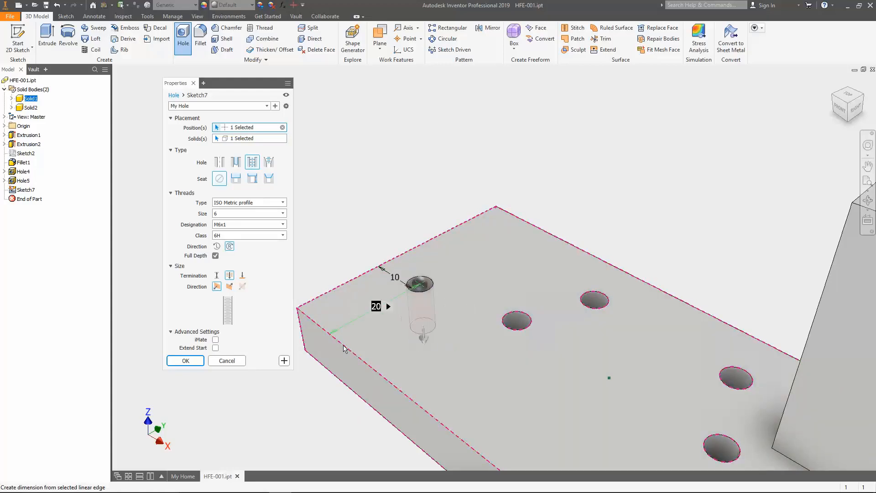